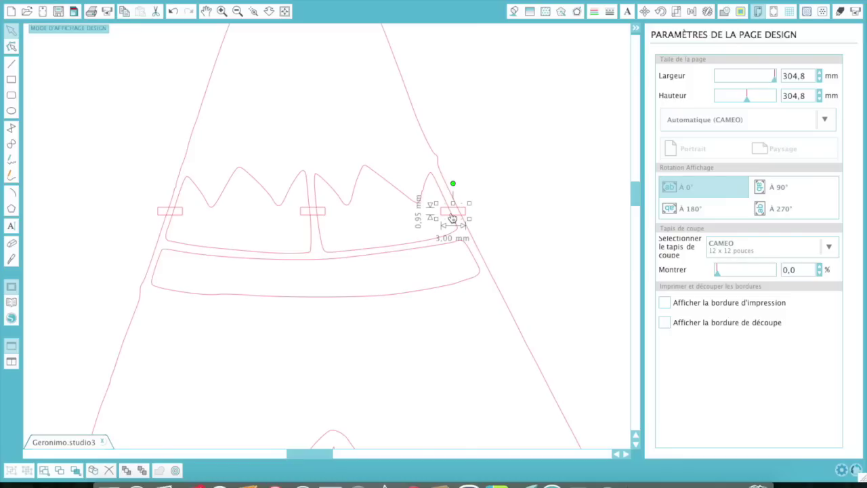
Step: Weld the two jagged-topped shapes and the three small rectangles crossing their sides into one shape
right_click(388, 186)
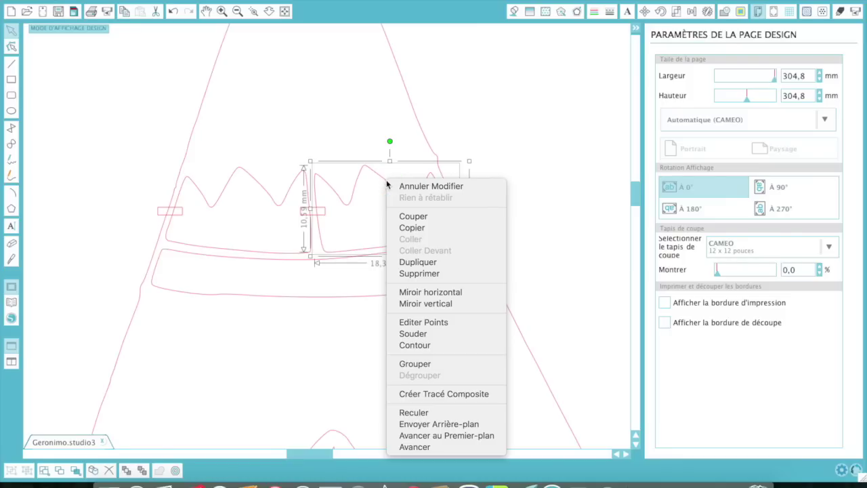
click(316, 217)
shift+click(316, 217)
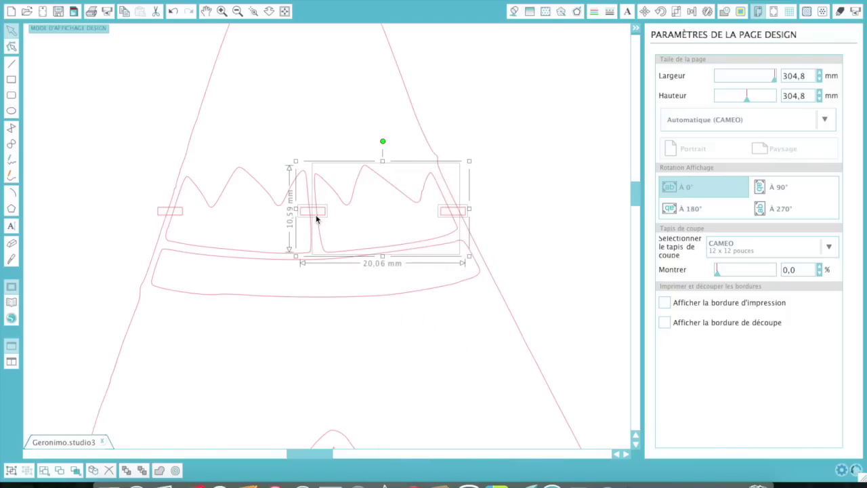
shift+click(258, 181)
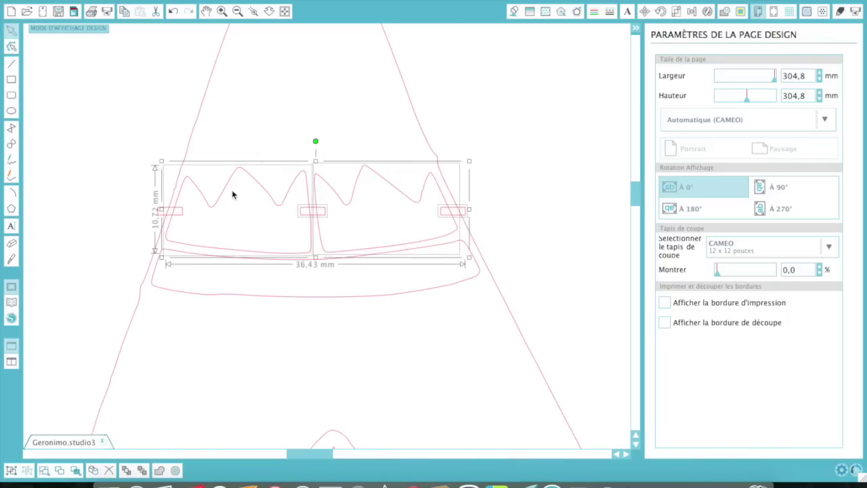
shift+click(181, 212)
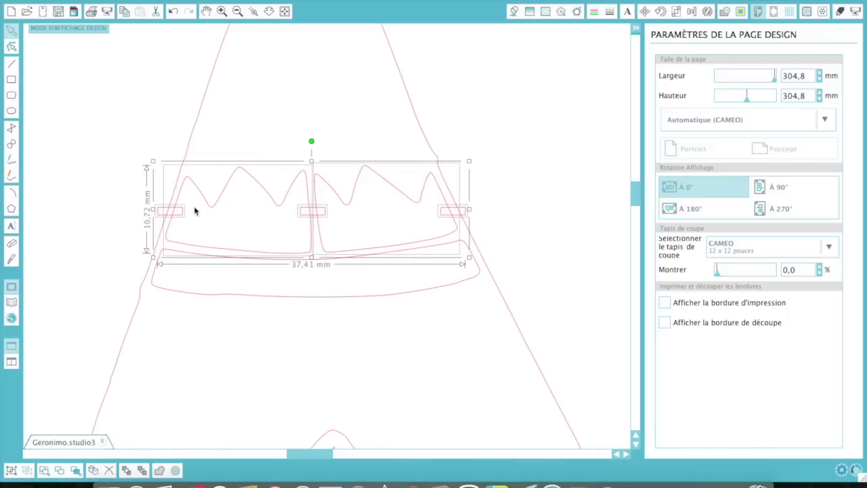
right_click(242, 197)
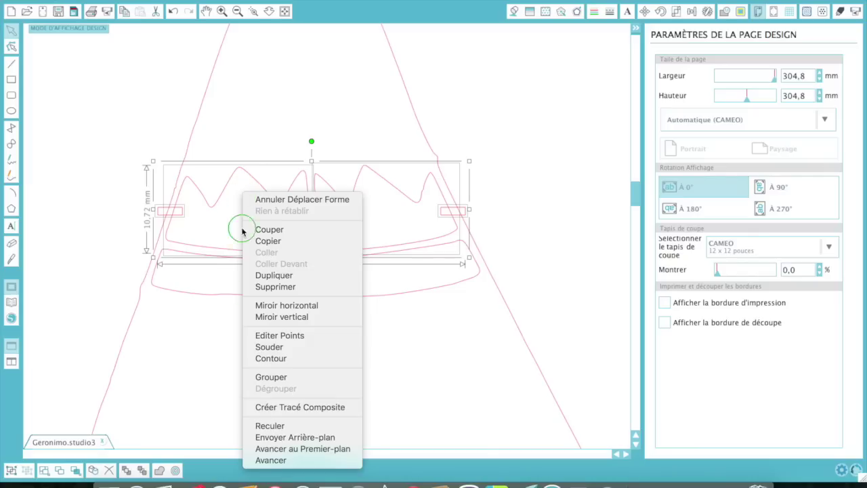
click(256, 349)
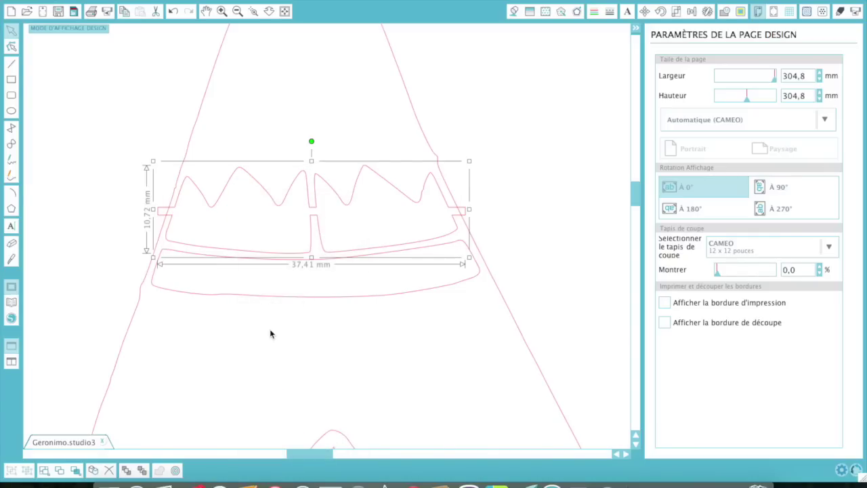
right_click(512, 166)
click(485, 122)
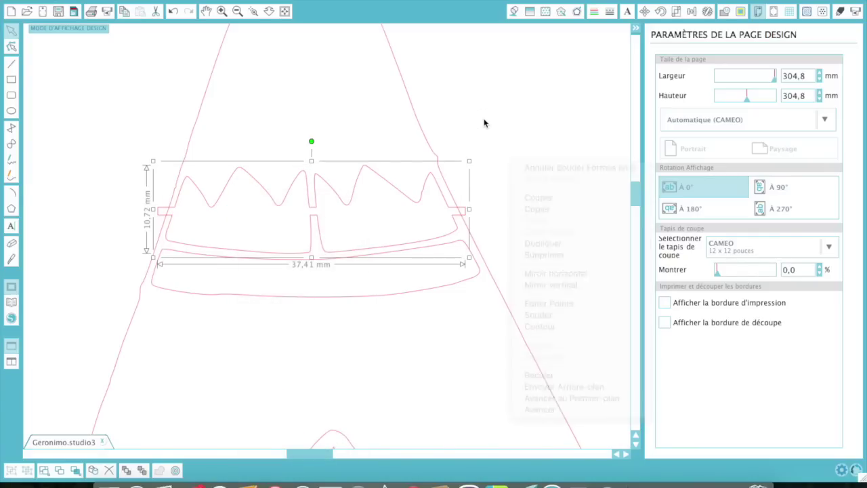
Step: Subtract the welded jagged shape from the large tapering outline around it
click(413, 111)
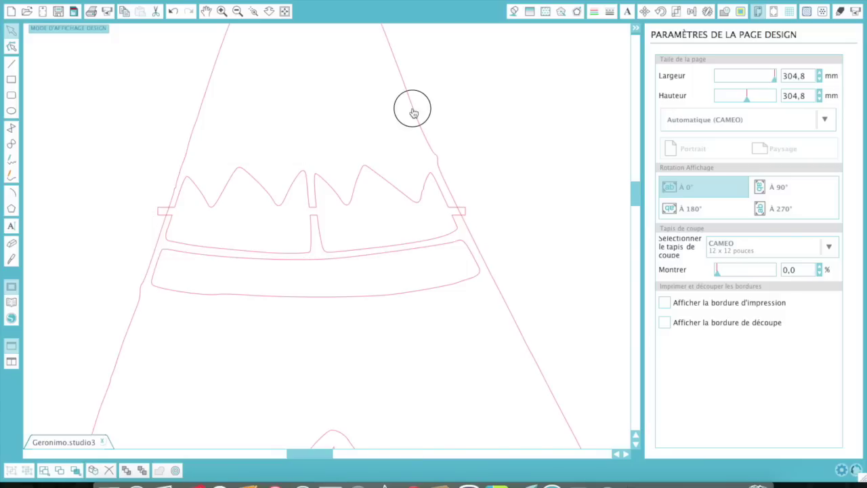
click(427, 191)
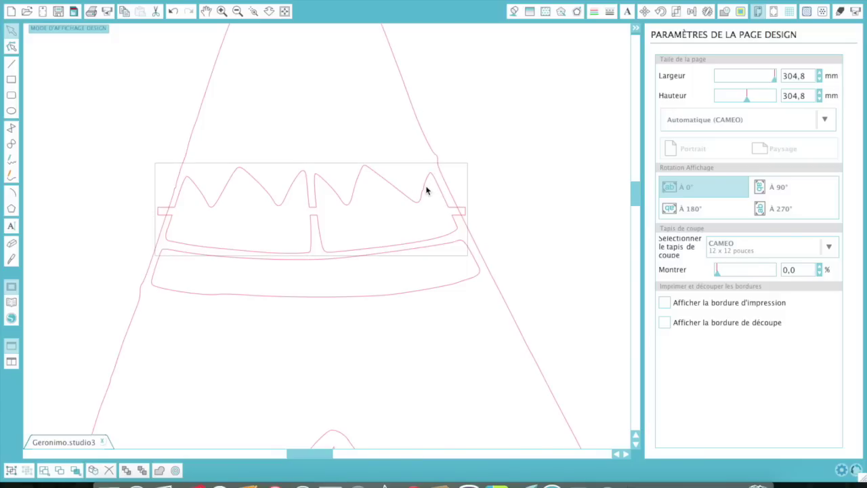
click(726, 12)
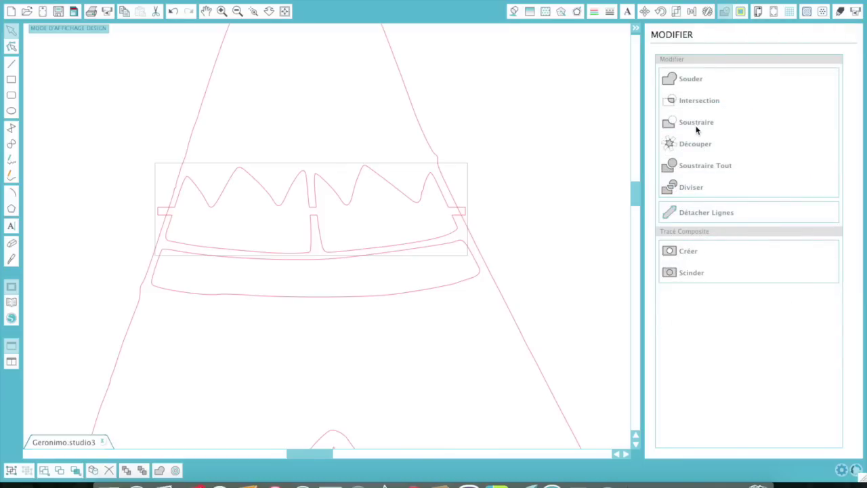
click(695, 122)
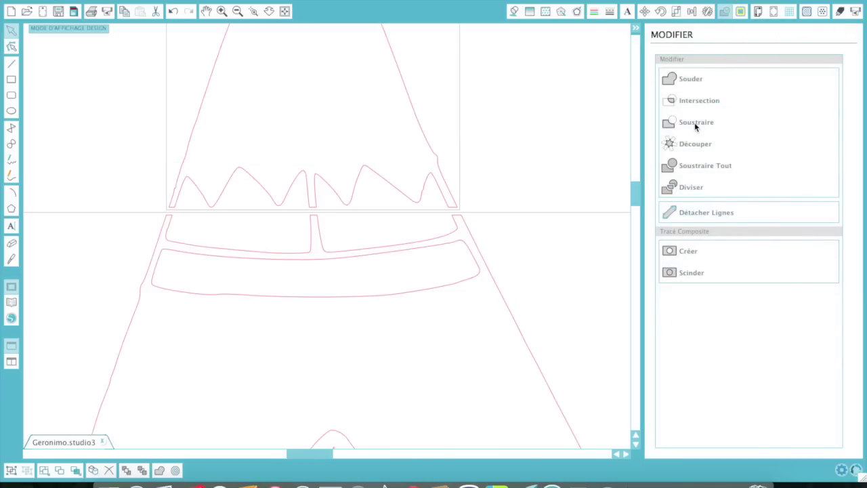
Step: Draw a narrow vertical rectangle about 0.88 by 4.54 mm and centre it across the upper stroke of the letter "a" in "appel"
scroll(559, 248, down, 3)
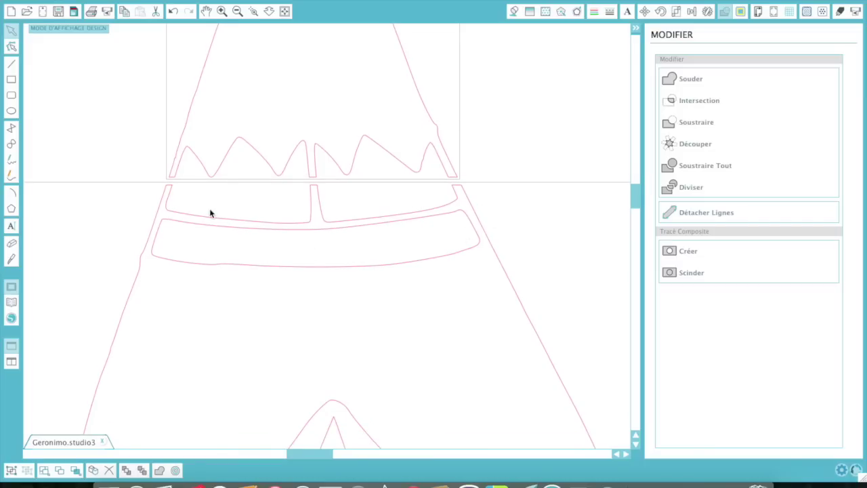
scroll(459, 286, down, 15)
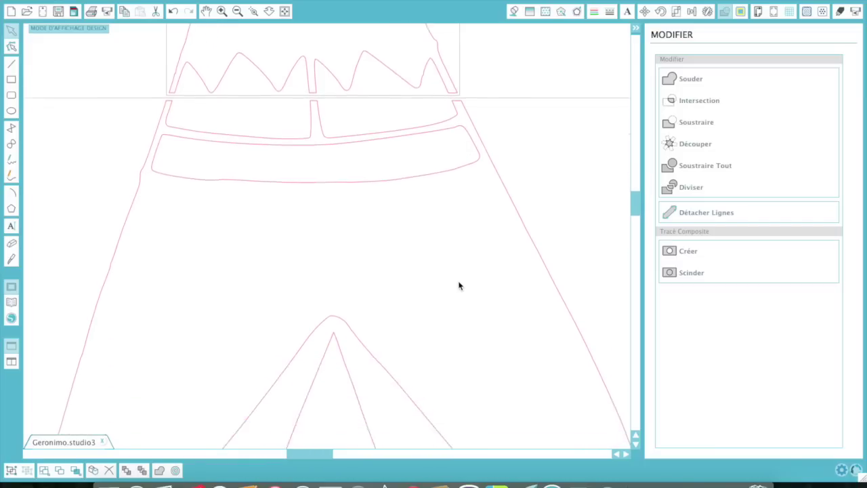
scroll(458, 286, down, 9)
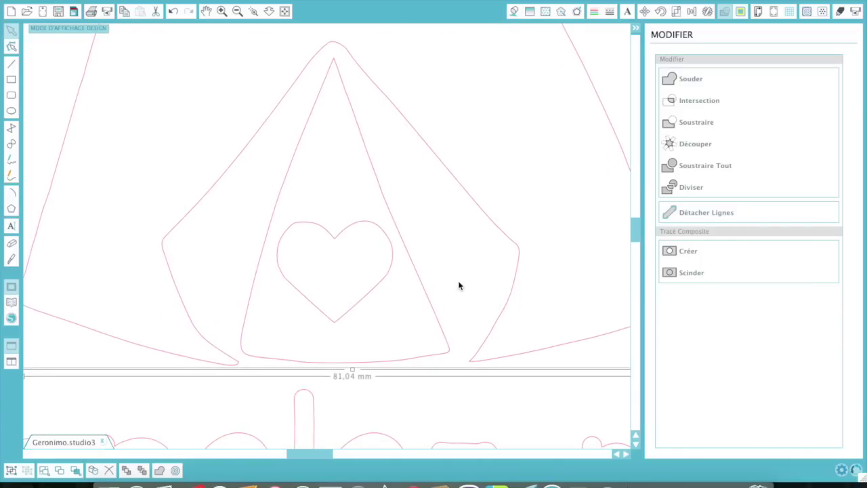
scroll(459, 286, left, 9)
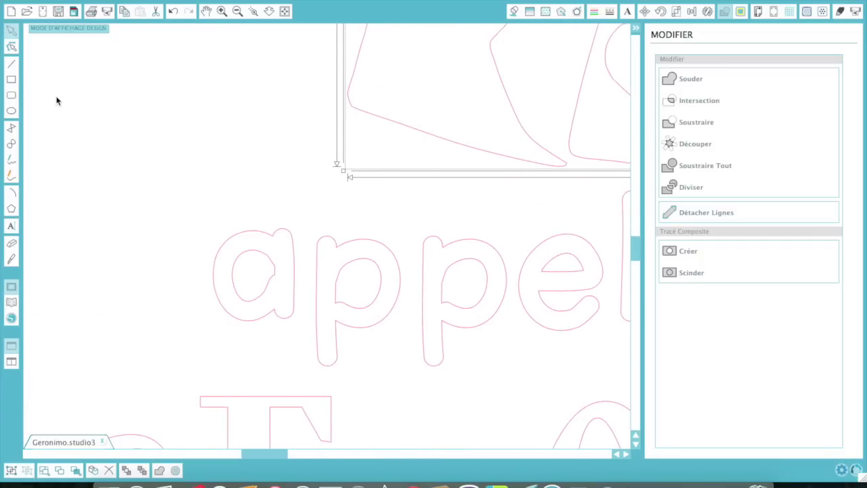
click(10, 83)
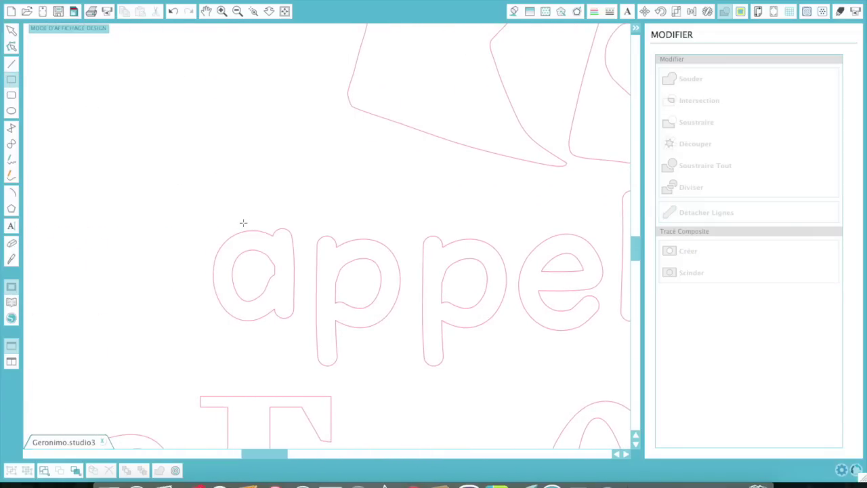
drag(244, 226, 250, 265)
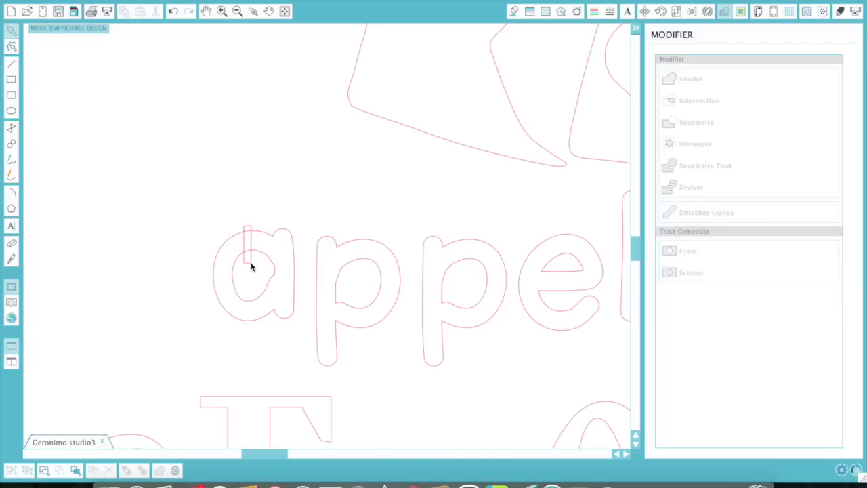
click(251, 265)
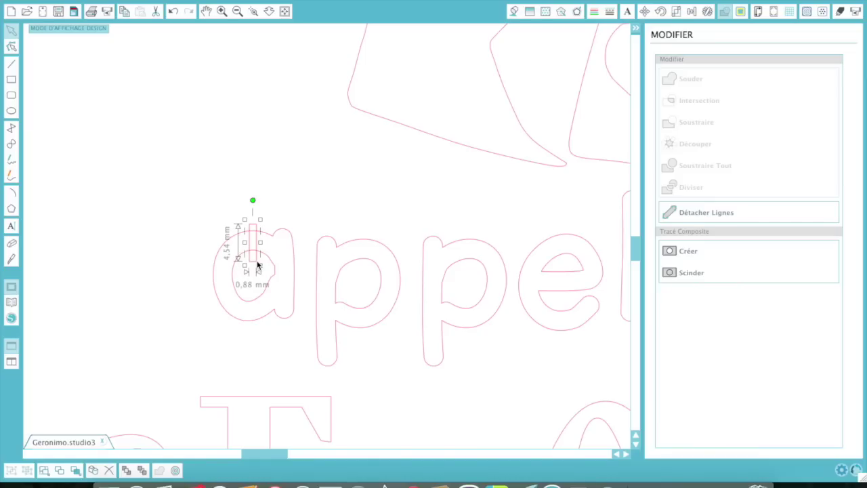
Step: Copy the narrow rectangle and place the copy across the lower stroke of the letter "a", aligned under the original
right_click(257, 266)
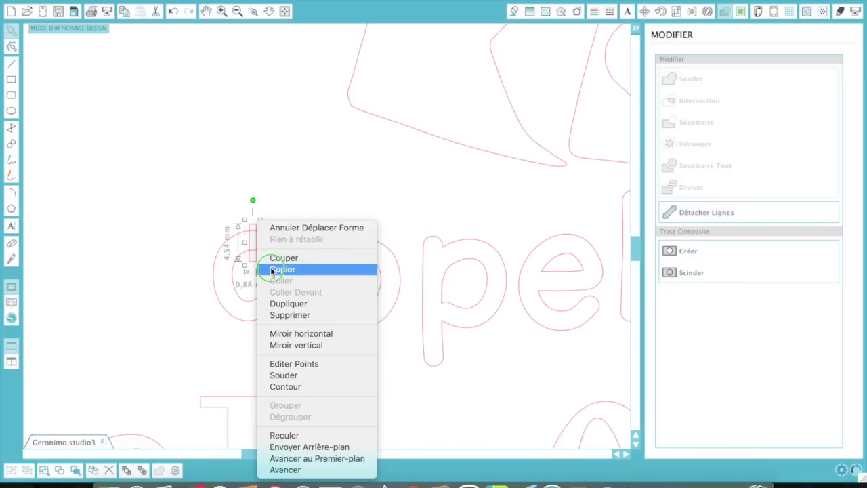
click(272, 270)
right_click(263, 269)
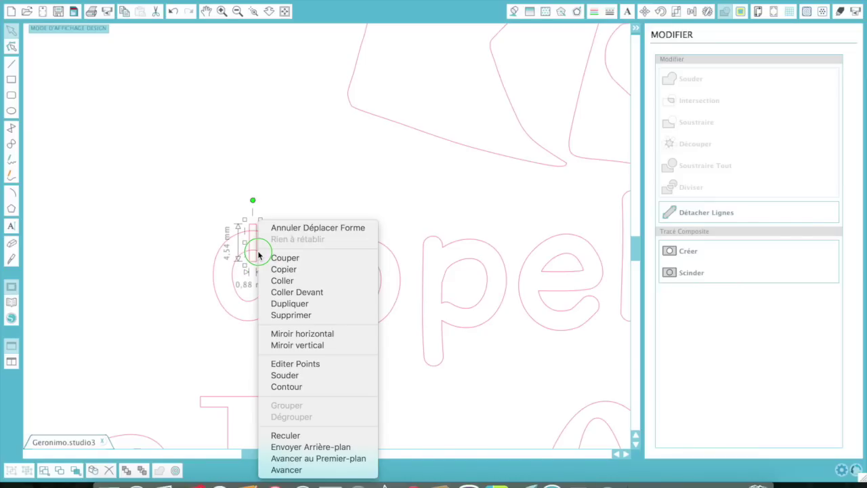
click(265, 280)
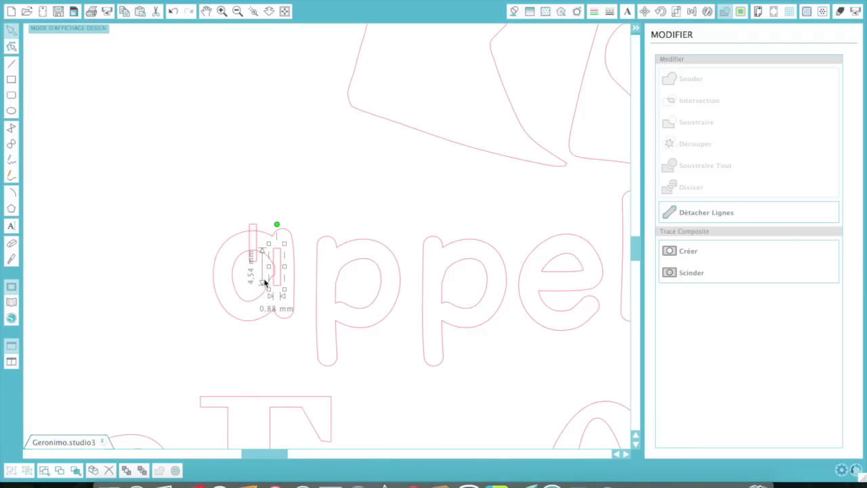
drag(279, 256, 256, 300)
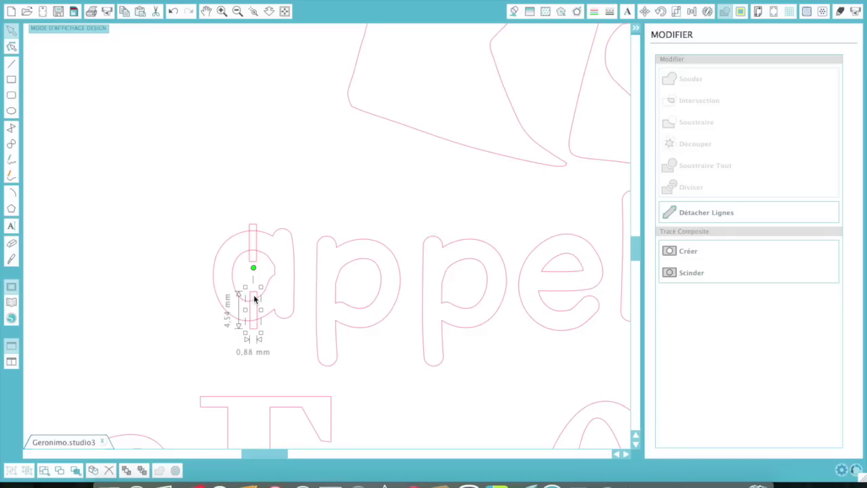
Step: Subtract both narrow rectangles from the "appel" lettering to split the letter "a", and deselect the result
drag(189, 228, 286, 340)
click(696, 122)
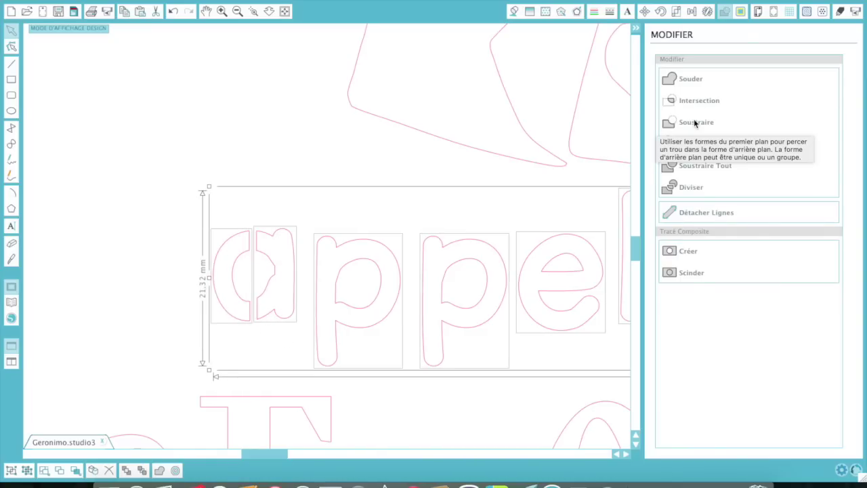
click(206, 184)
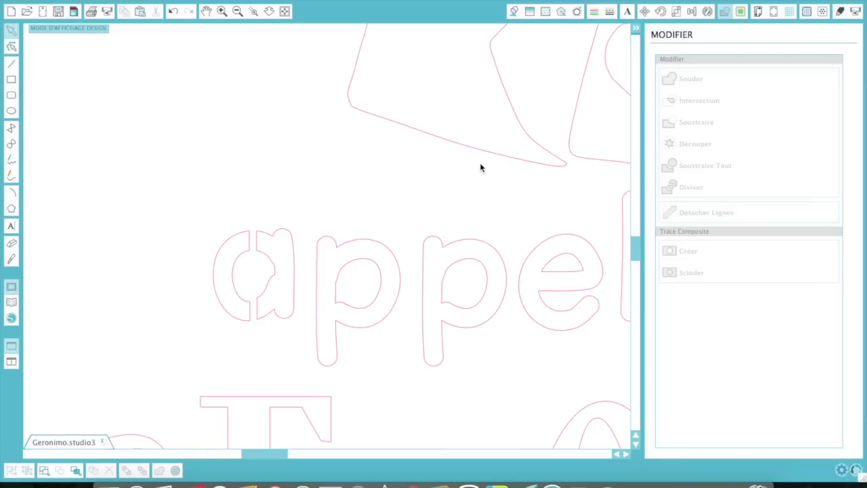
Step: Draw a narrow vertical rectangle about 0.66 by 5.49 mm across the upper stroke of the "R" in the large lettering
click(372, 247)
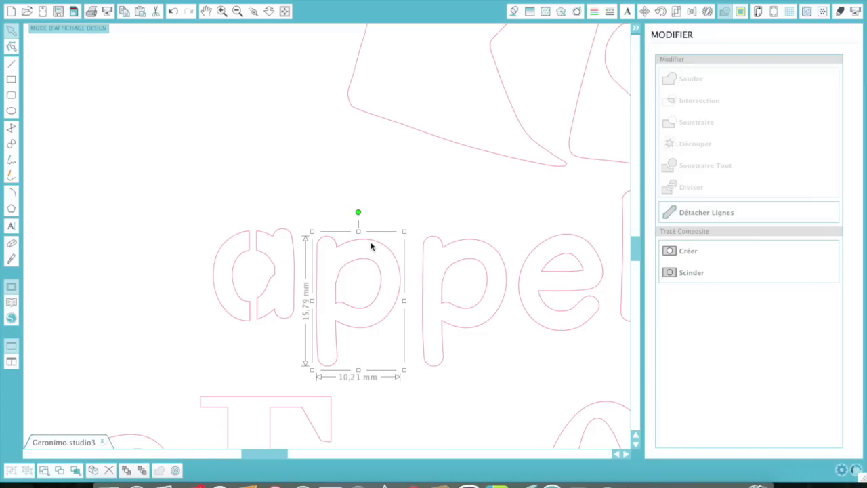
scroll(513, 334, down, 8)
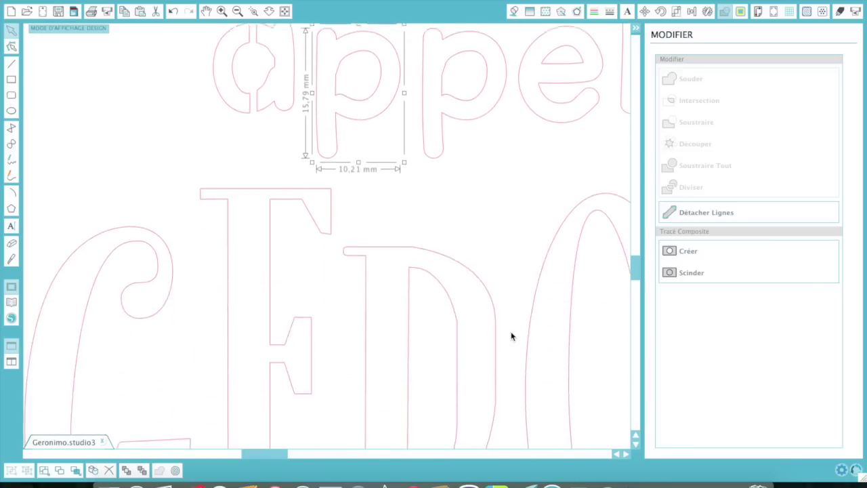
scroll(512, 337, down, 1)
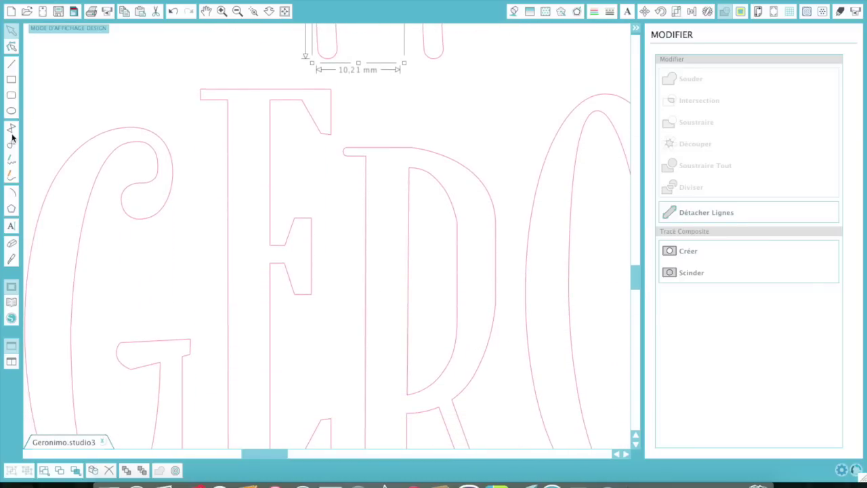
click(11, 80)
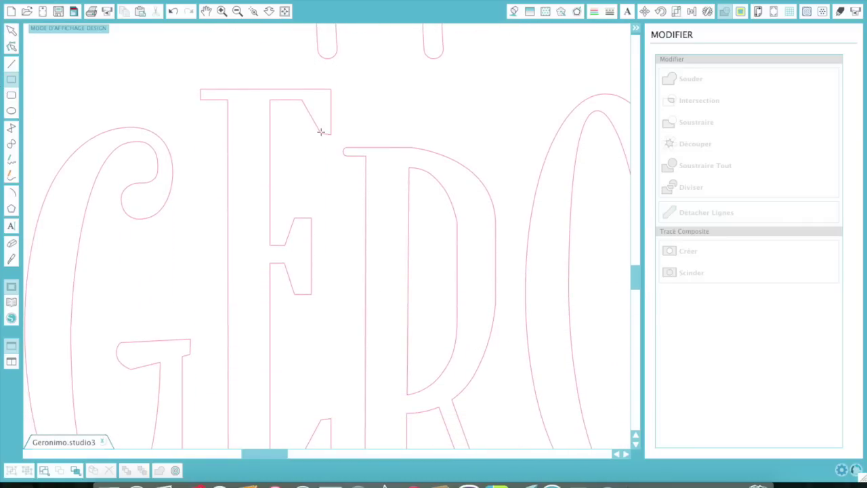
drag(413, 136, 421, 182)
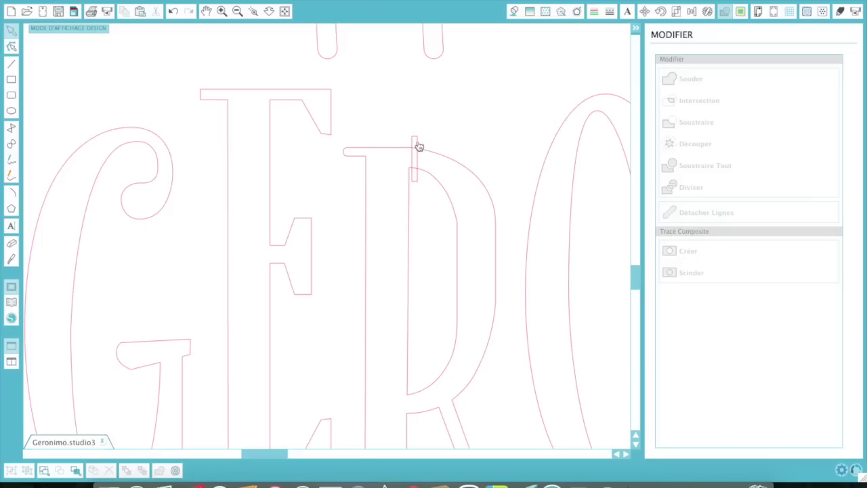
click(418, 146)
drag(418, 147, 422, 147)
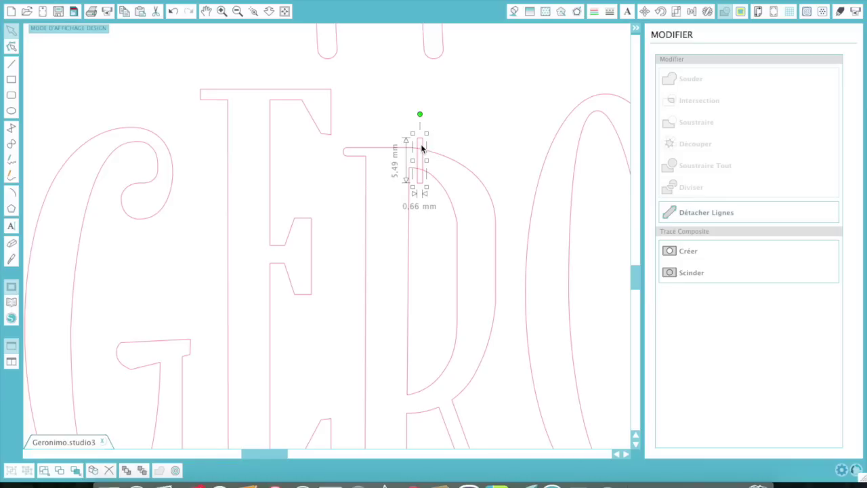
Step: Duplicate the narrow rectangle and move the copy straight down across the lower stroke of the "R" bowl
key(ctrl+d)
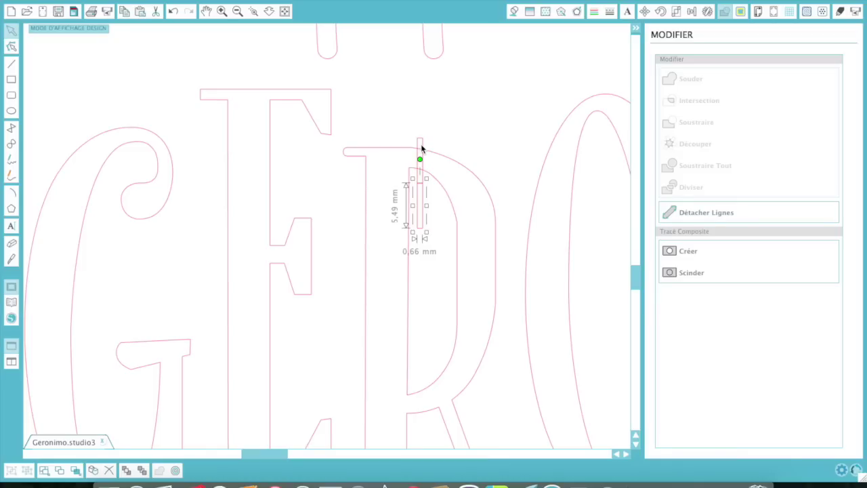
key(Down)
key(Down)
key(Down)
key(Down)
key(Down)
key(Down)
key(Down)
key(Down)
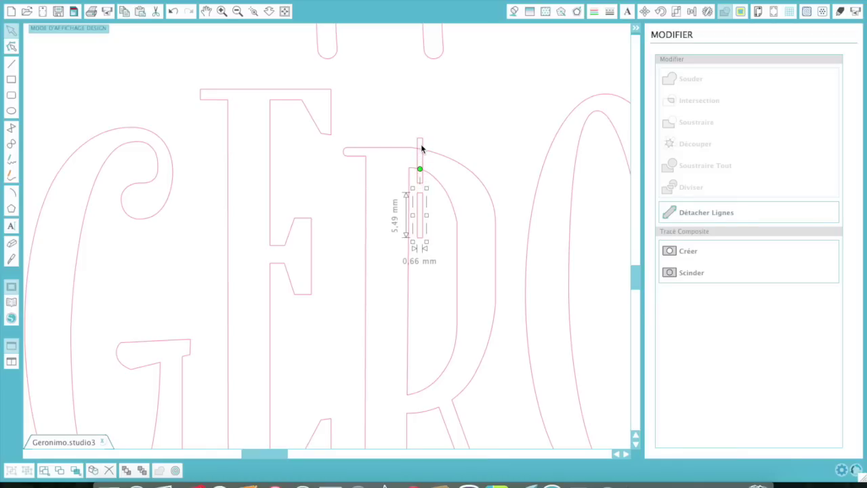
key(Down)
key(Down)
key(Down)
key(Down)
key(Down)
key(Down)
key(Down)
key(Down)
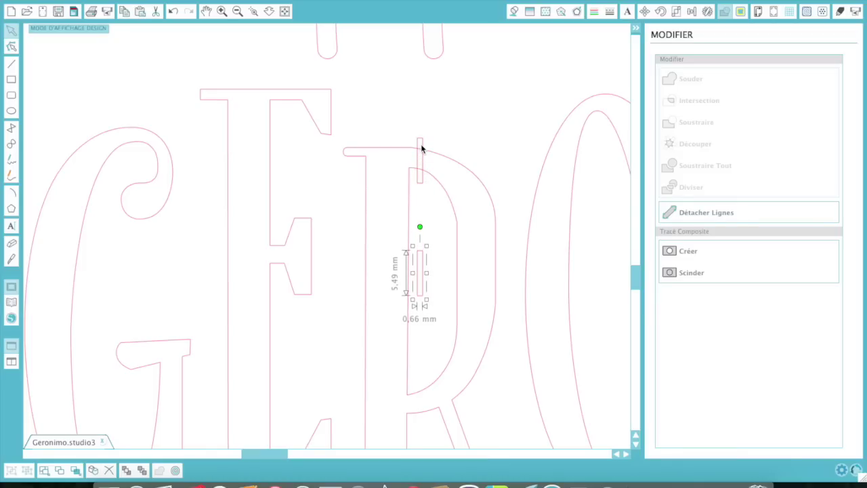
key(Down)
key(Down)
key(Down)
key(Down)
key(Down)
key(Down)
key(Down)
key(Down)
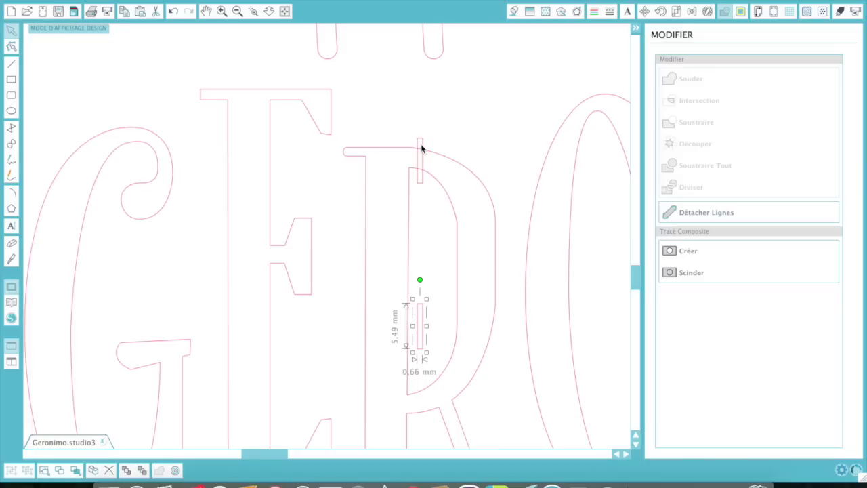
key(Down)
key(Down)
key(Down)
key(Down)
key(Down)
key(Down)
key(Down)
key(Down)
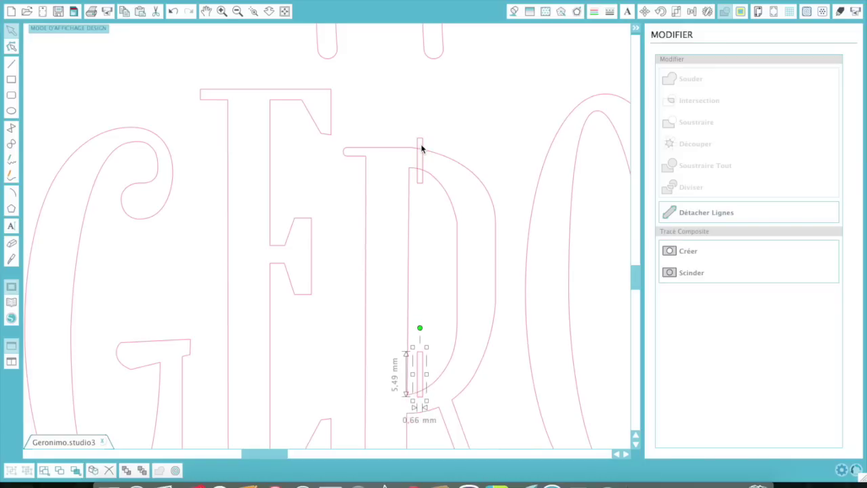
key(Down)
key(Down)
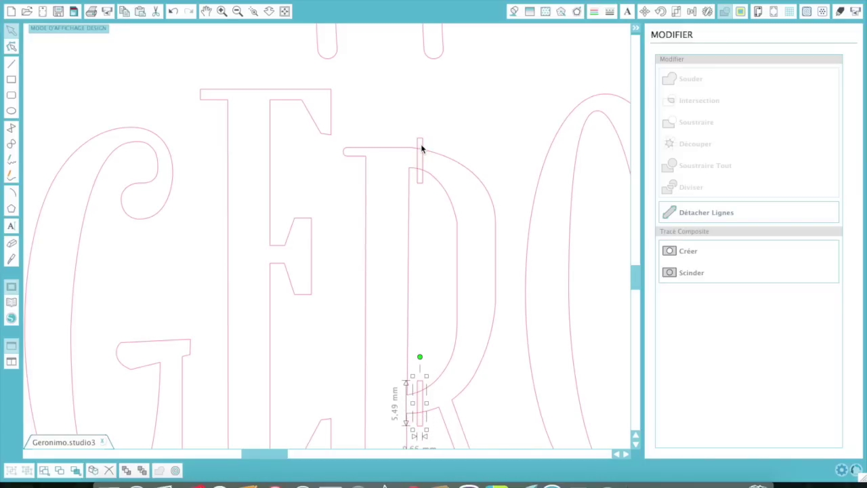
click(284, 12)
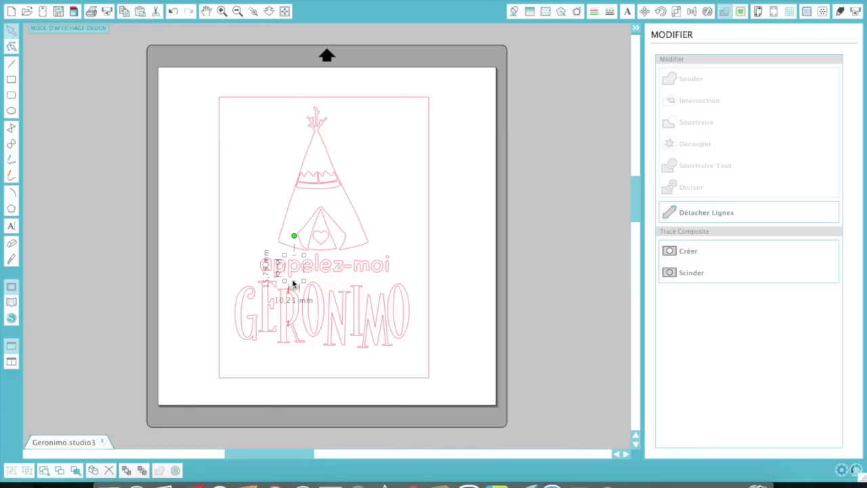
click(267, 352)
mouse_move(219, 279)
mouse_down()
mouse_move(354, 352)
mouse_move(225, 284)
mouse_up()
click(210, 275)
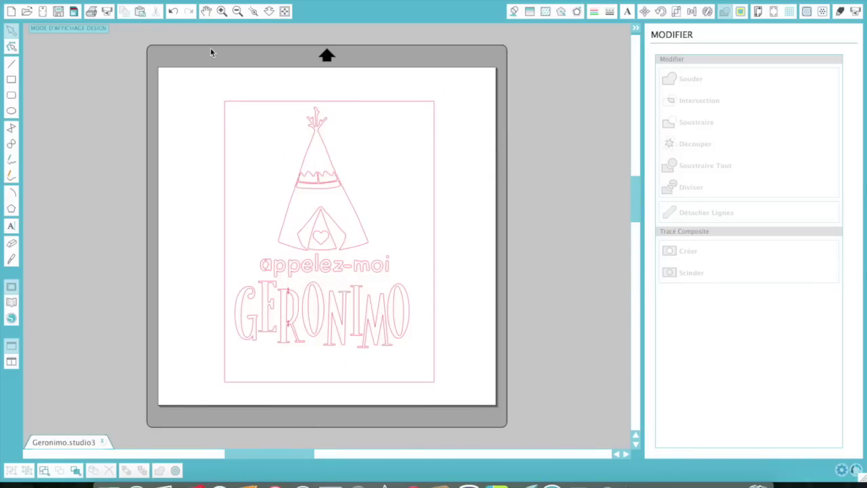
click(173, 12)
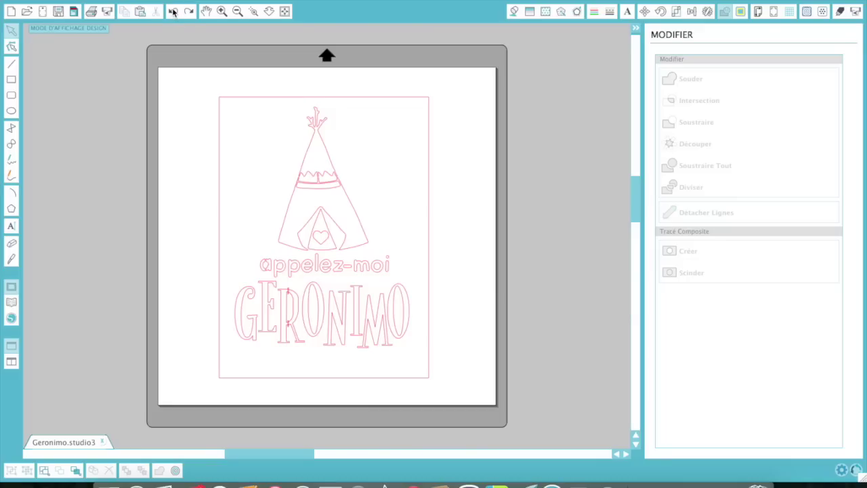
Step: Subtract both narrow rectangles from the large "R" to cut bridge gaps through its bowl, and deselect the result
click(222, 12)
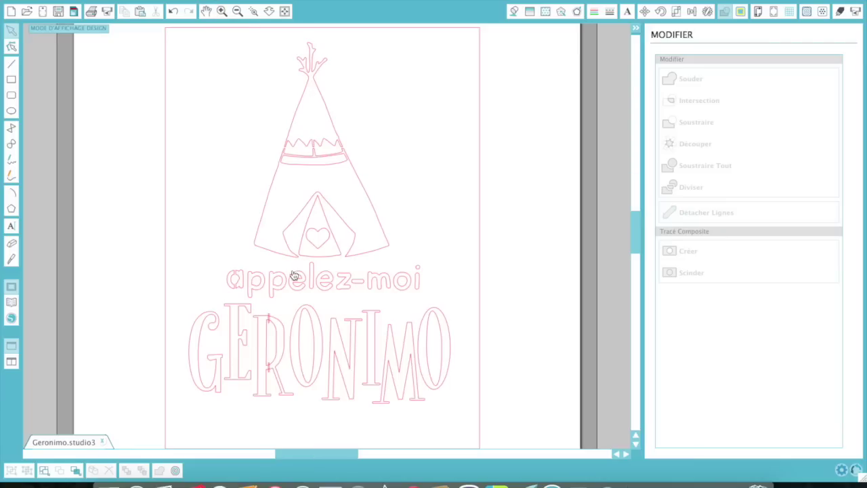
click(261, 319)
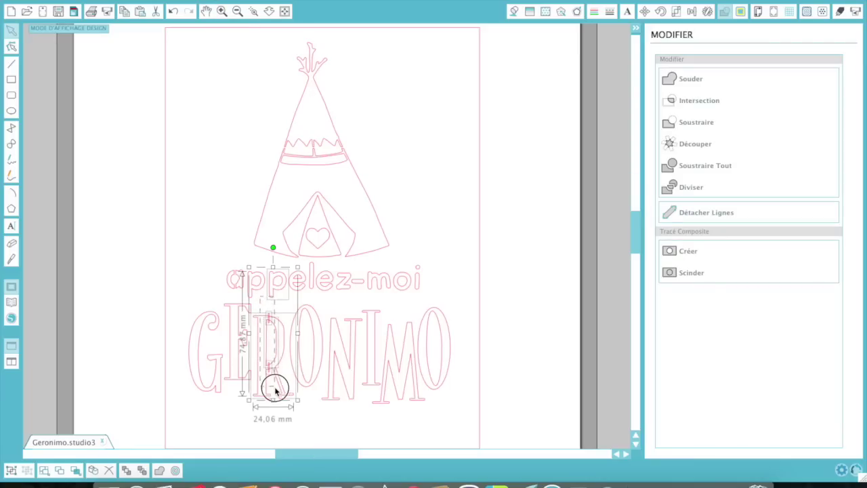
click(691, 125)
click(443, 183)
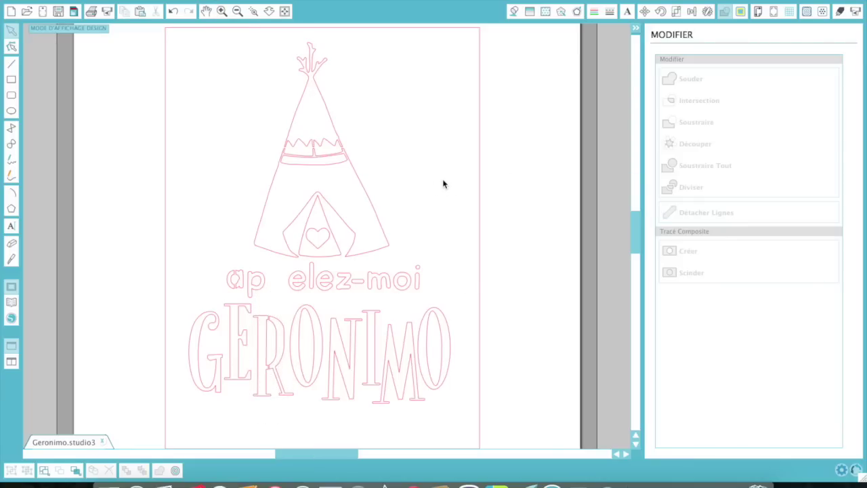
Step: Restore the missing second "p" in "appelez-moi" by moving a copy of the first "p" into the gap before "elez"
click(264, 286)
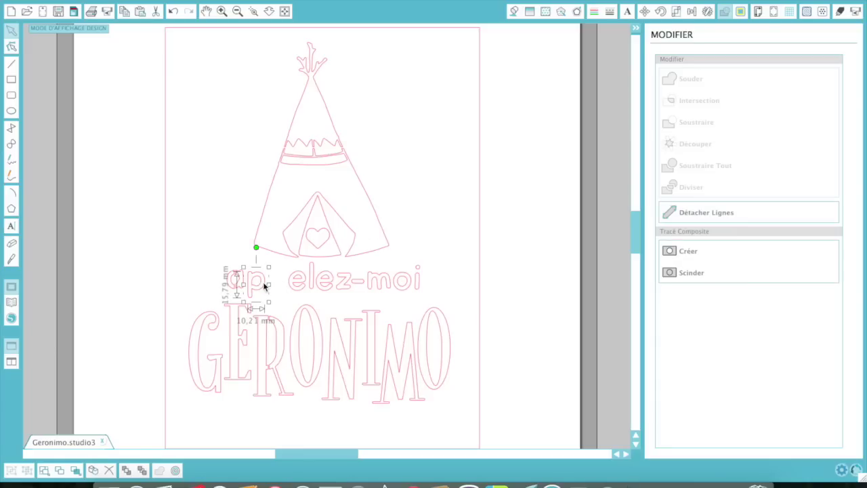
key(Right)
key(Right)
key(Right)
key(Right)
key(Right)
key(Right)
key(Right)
key(Right)
key(Right)
key(Right)
key(Right)
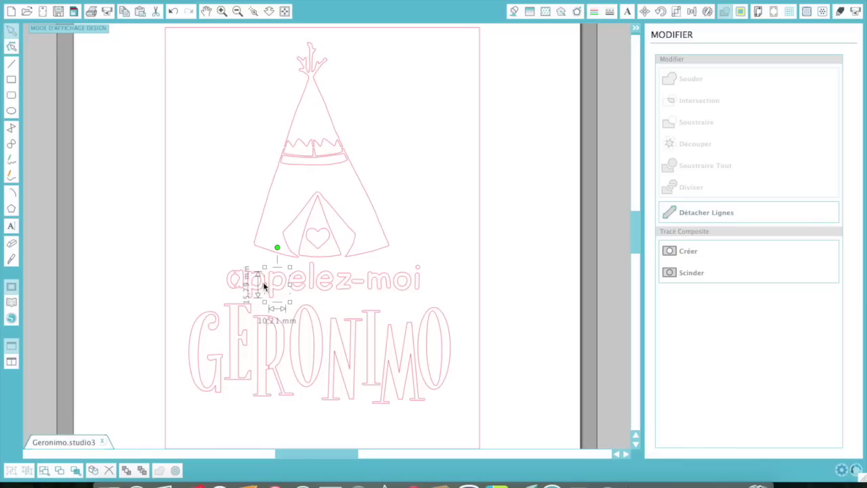
click(221, 194)
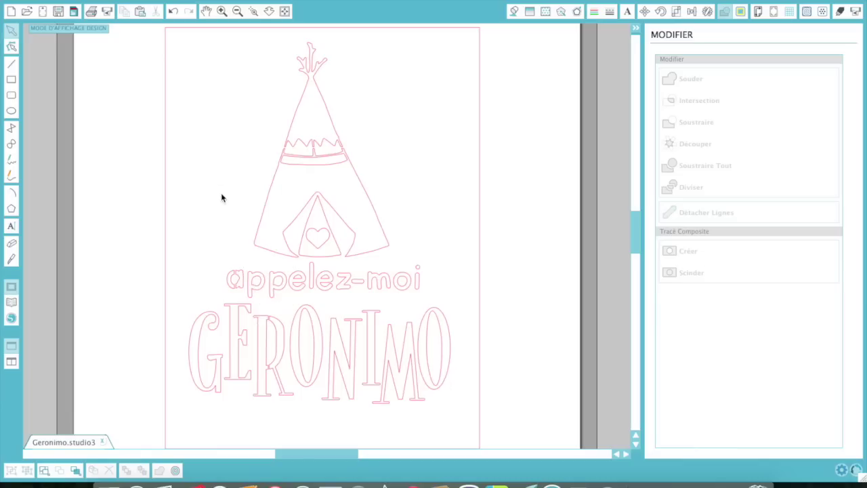
Step: Combine the frame, tepee drawing and all lettering into one compound path and fill it with red
scroll(221, 194, down, 1)
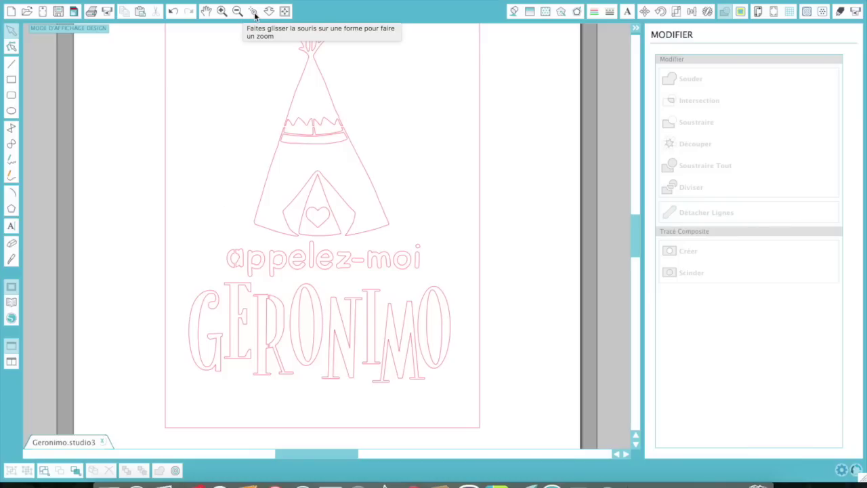
click(285, 13)
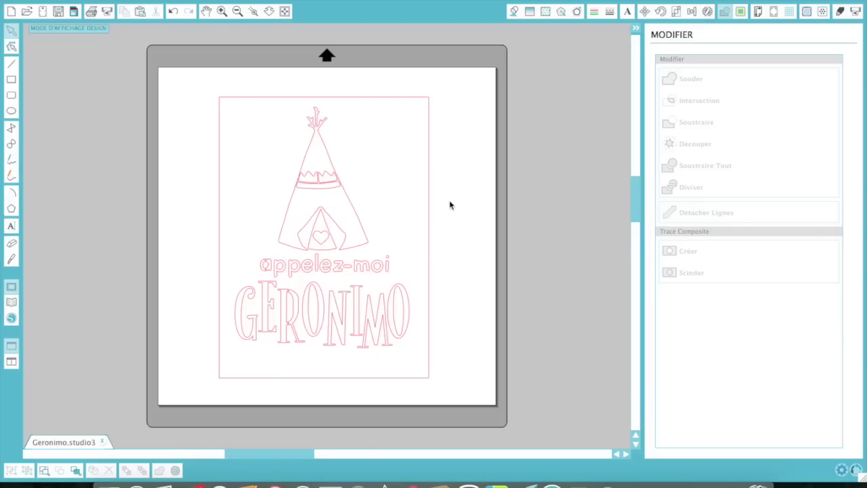
drag(180, 90, 487, 386)
right_click(417, 228)
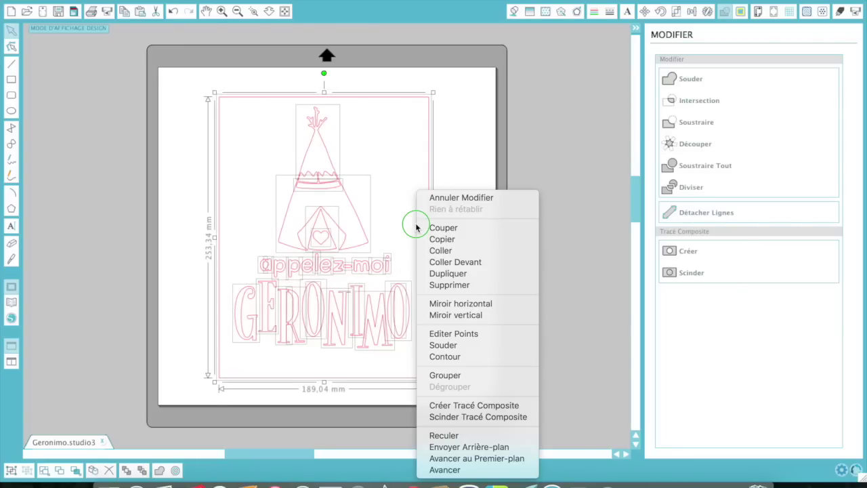
click(458, 406)
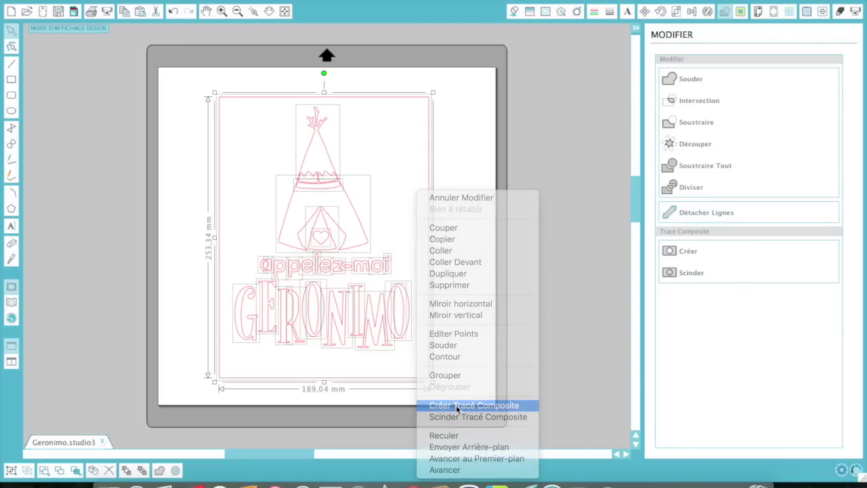
click(516, 12)
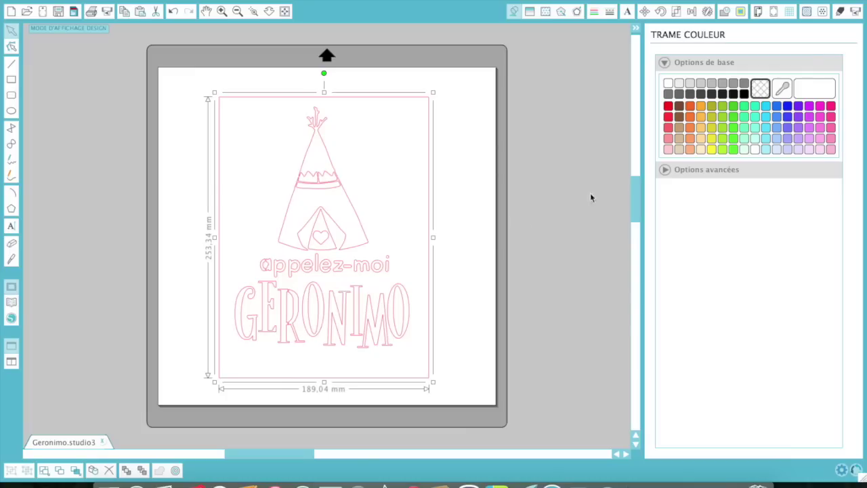
click(669, 109)
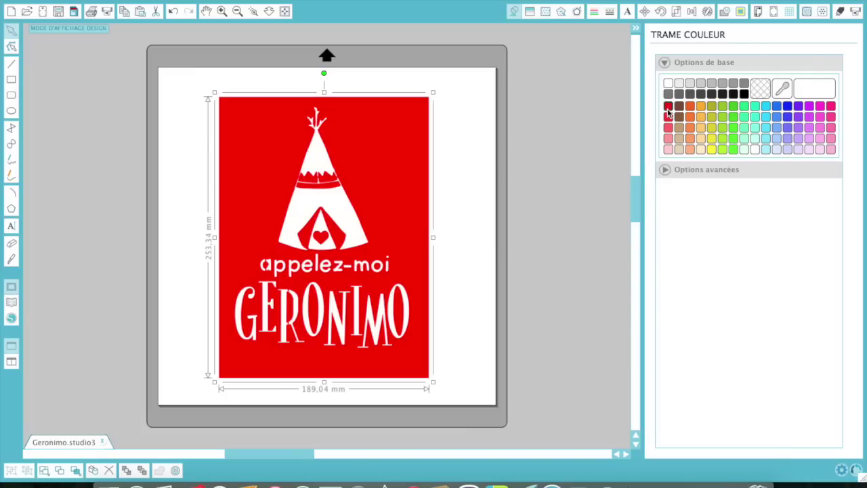